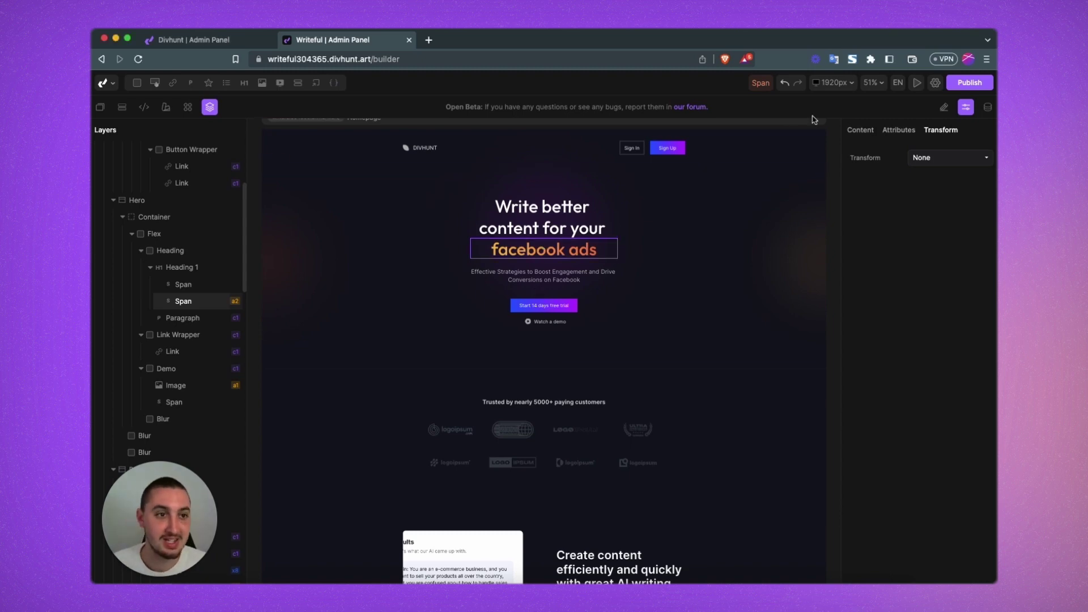
Step: Verify in the site's plugins that Typed.Js is installed, then return to the page builder
click(934, 86)
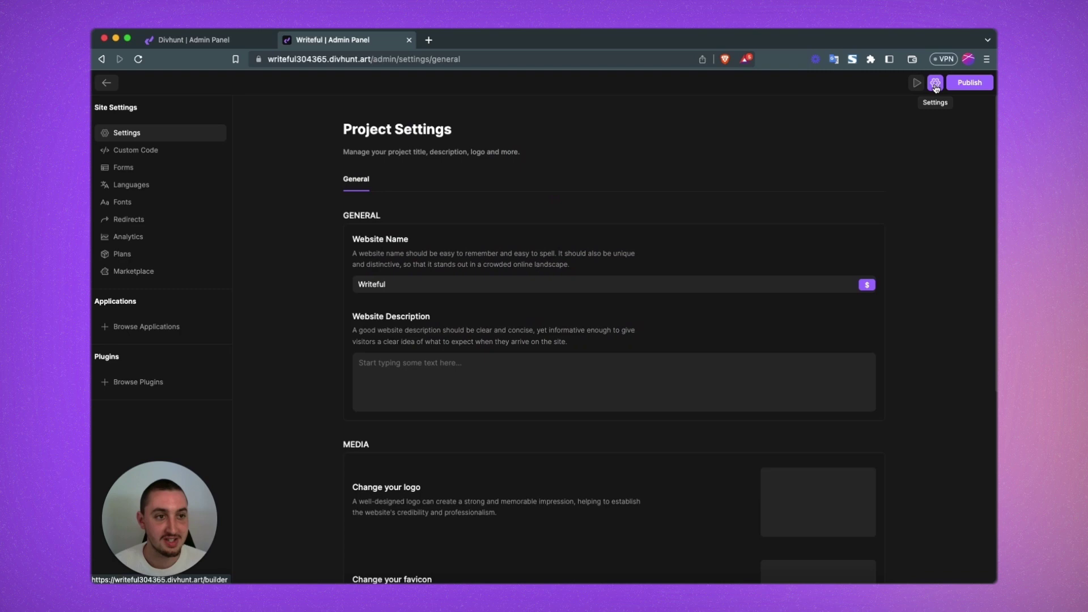
click(131, 383)
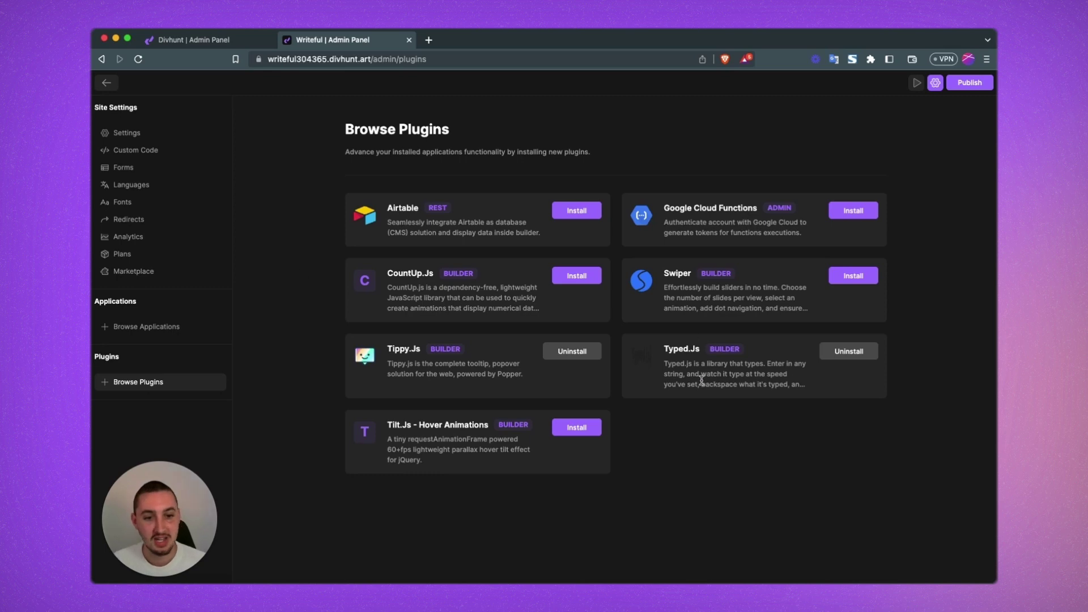
mouse_move(711, 348)
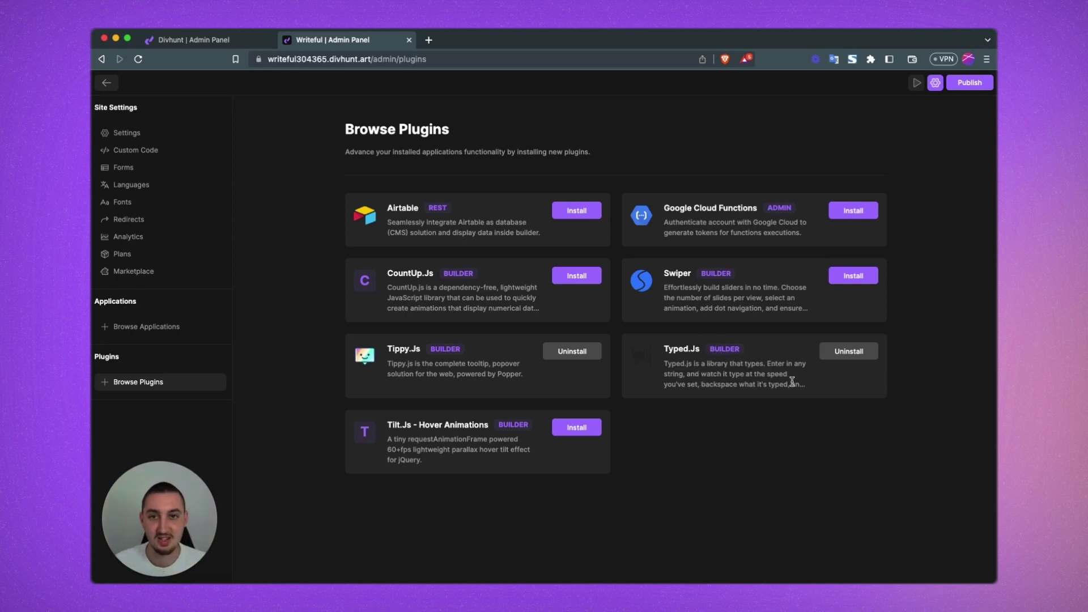
click(107, 84)
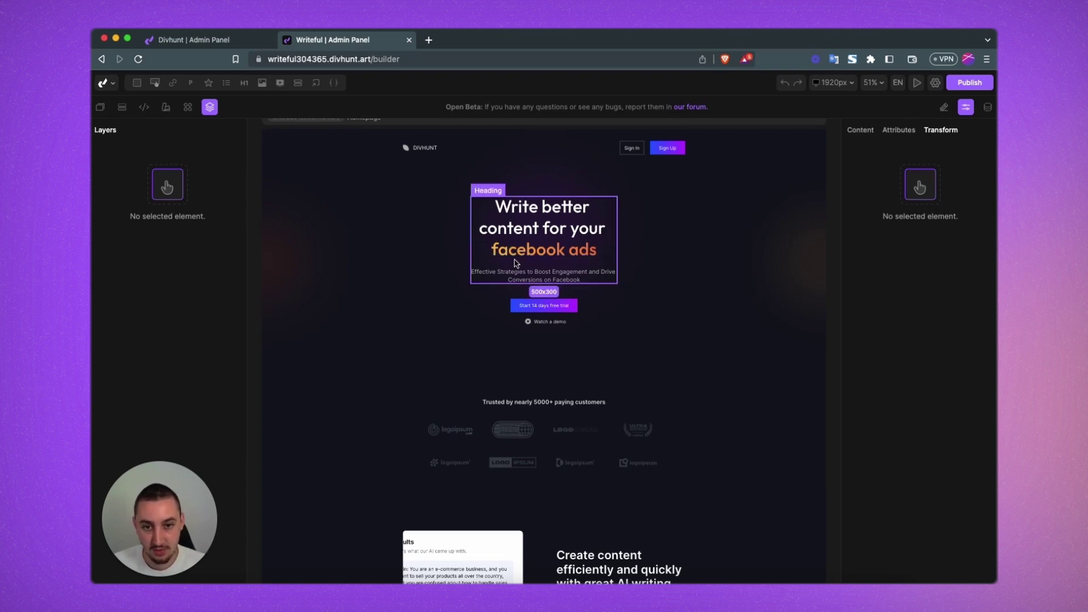
Step: Apply the Typed Animation transform to the orange 'facebook ads' span in the hero heading
scroll(516, 257, up, 5)
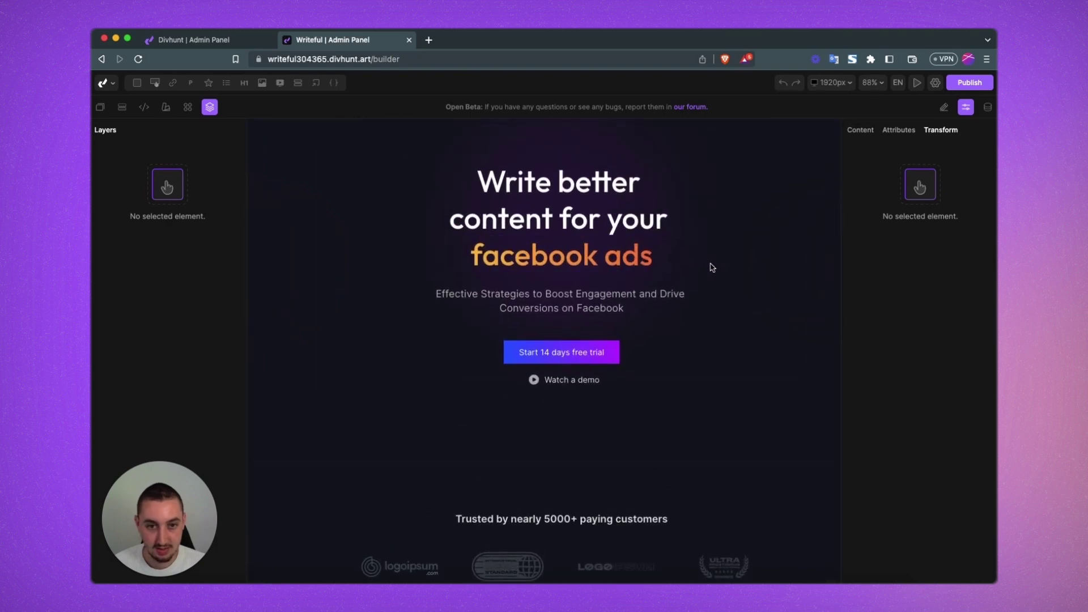
click(647, 262)
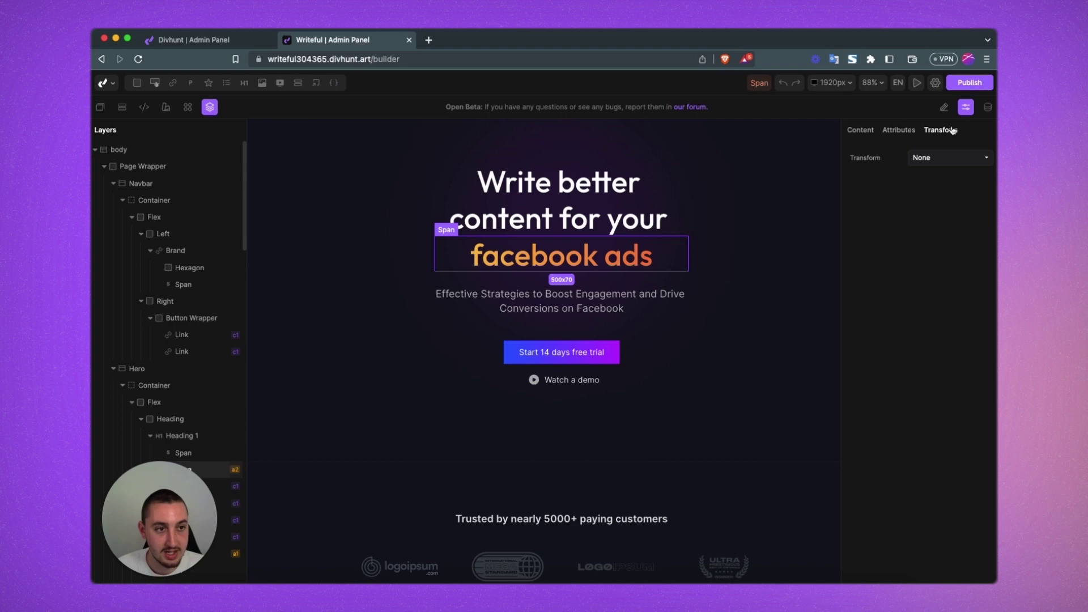
click(946, 159)
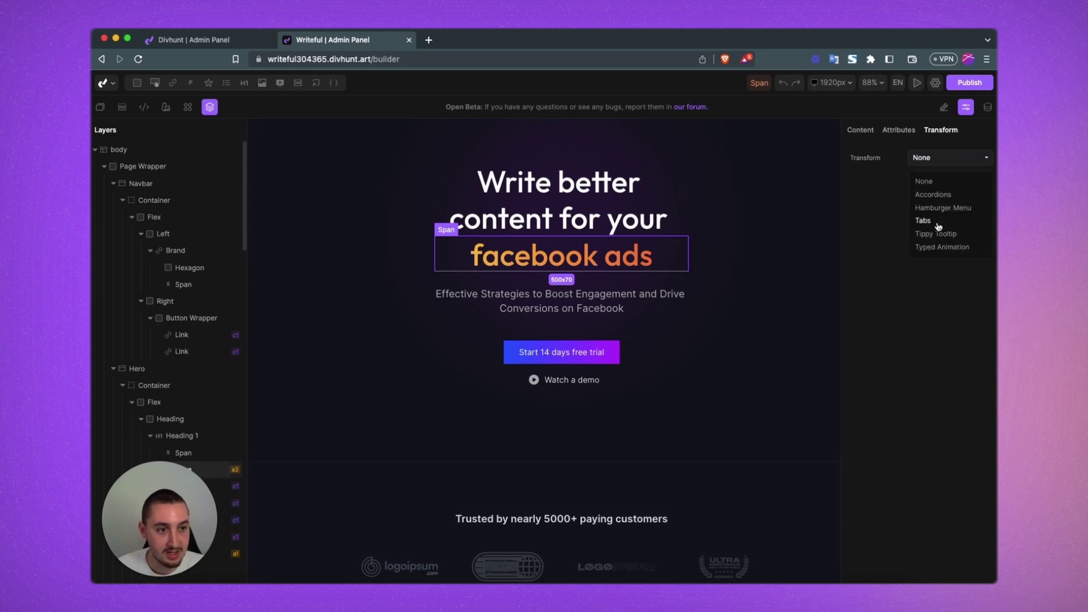
click(937, 248)
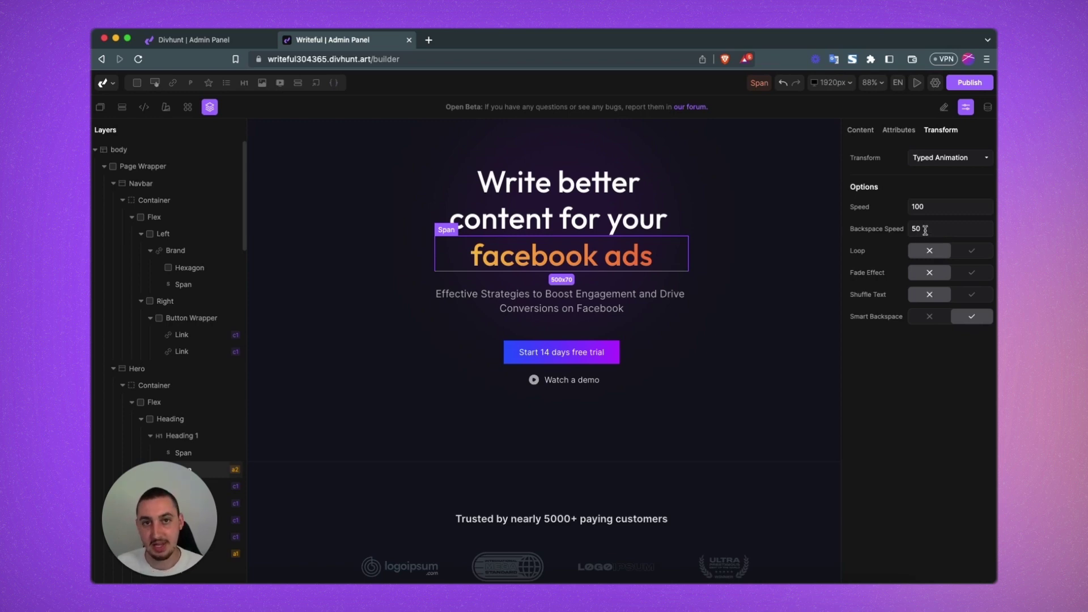
double_click(942, 205)
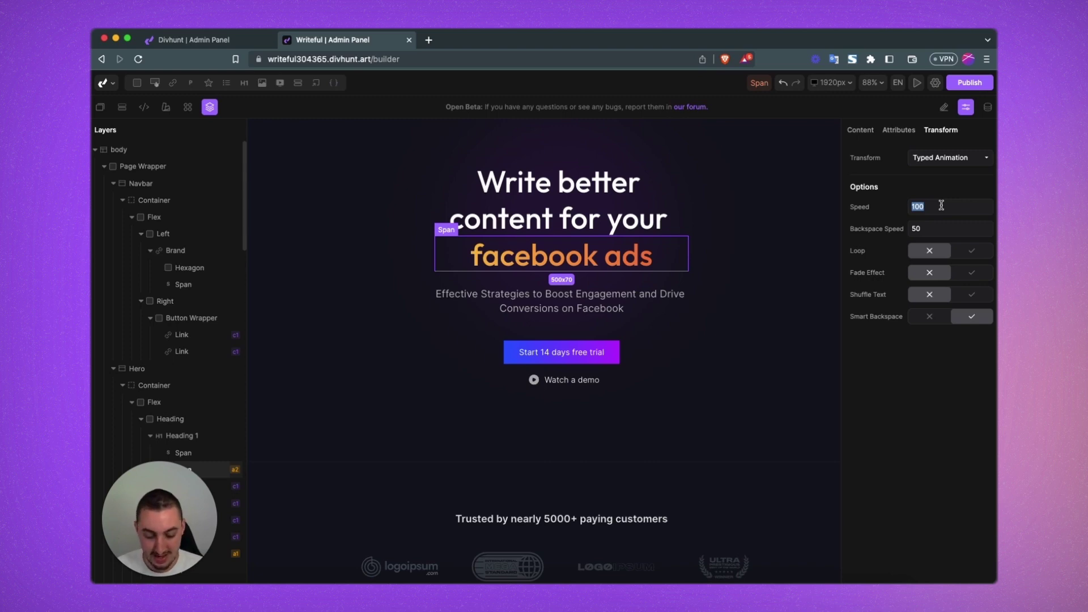
text(5)
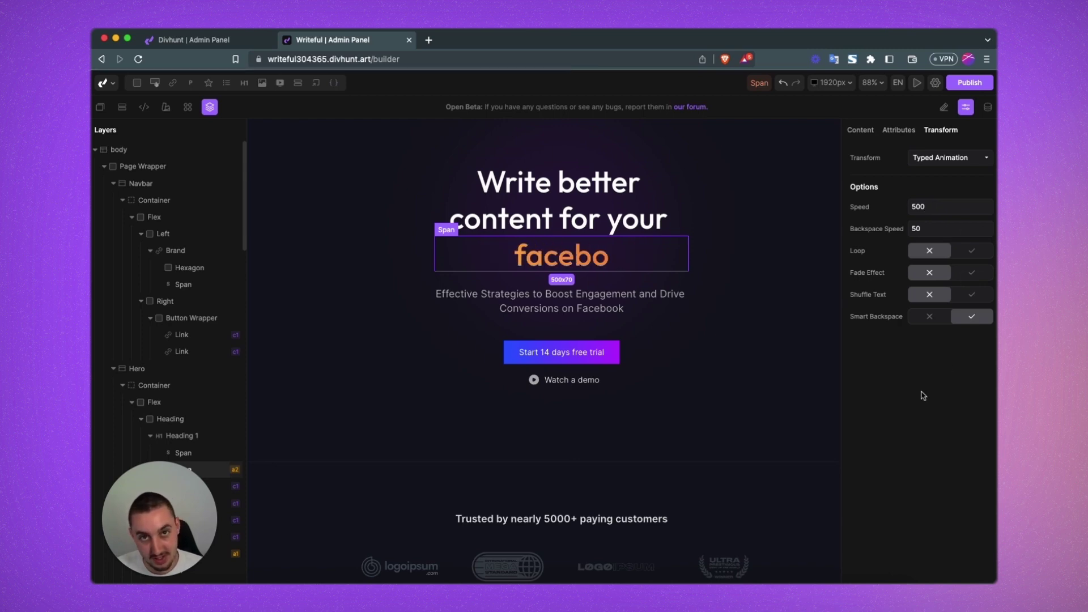
double_click(928, 208)
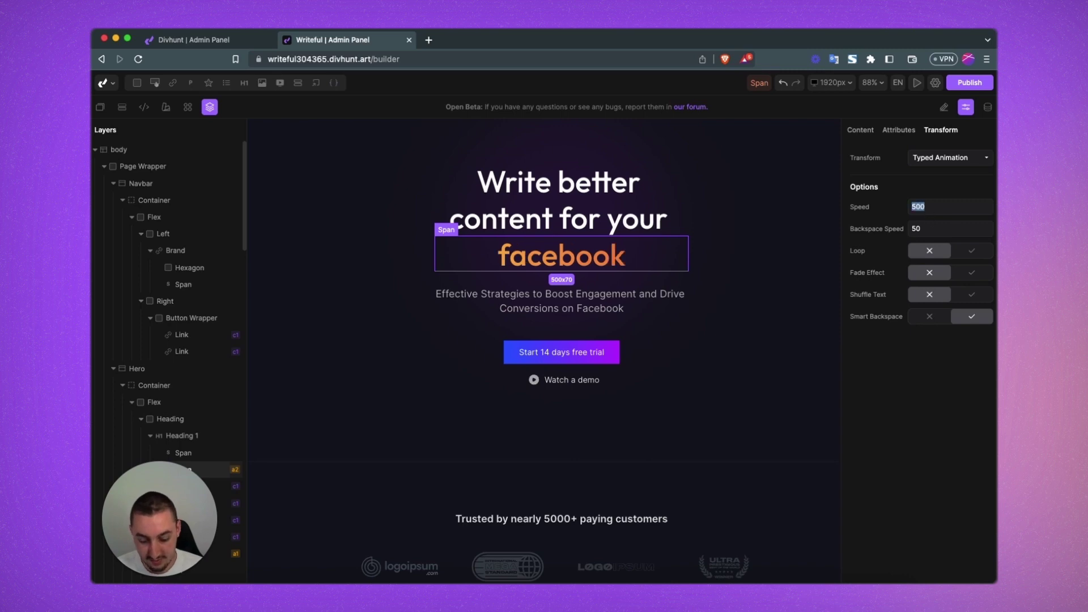
text(50)
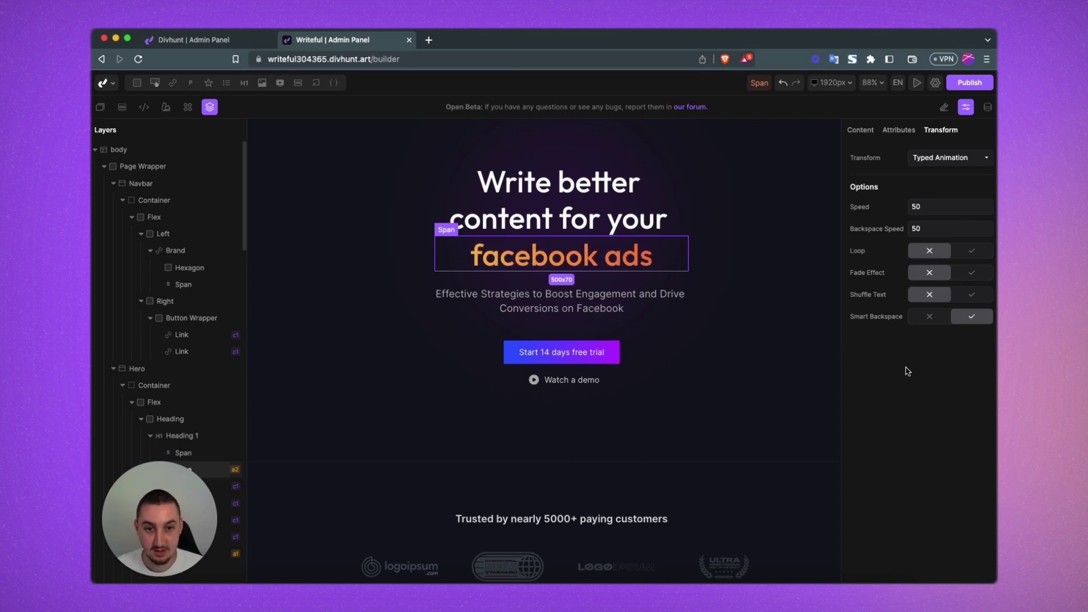
text(100)
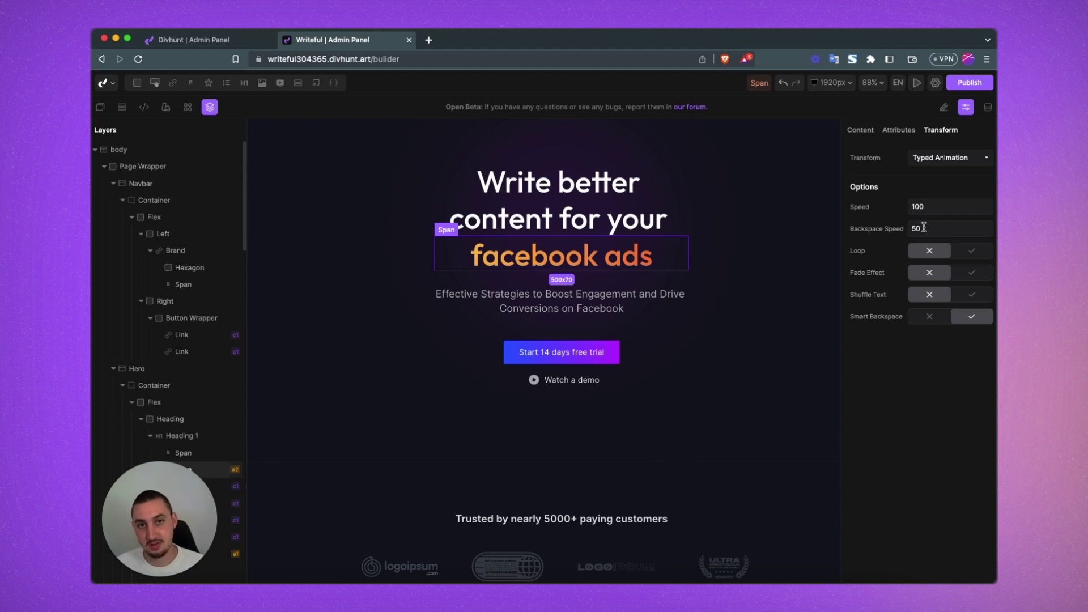
Step: Try a backspace speed of 10 and enable Loop for the typed animation
double_click(929, 228)
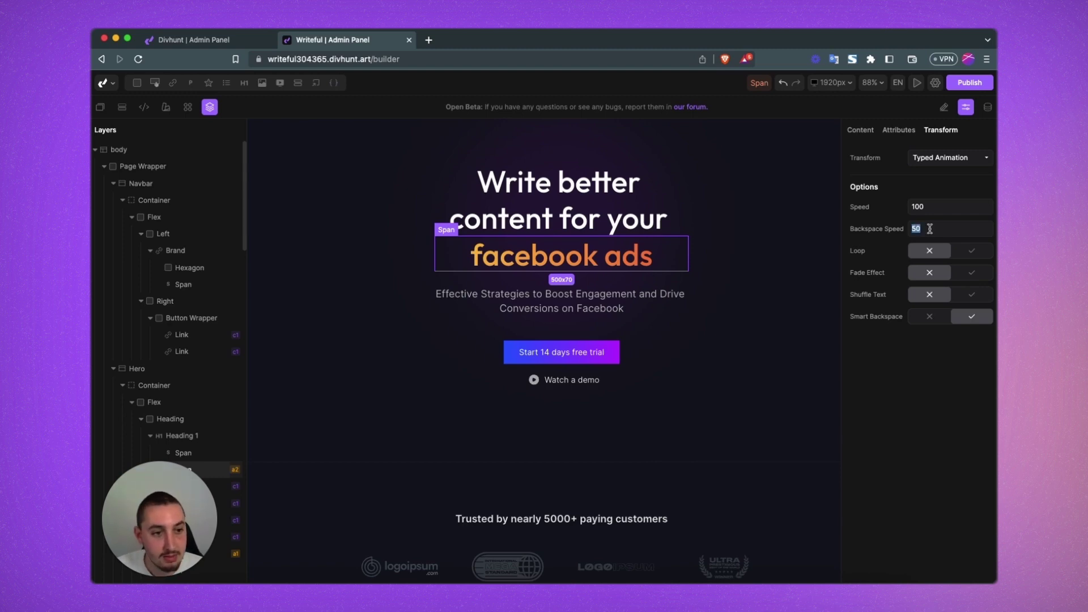
text(100)
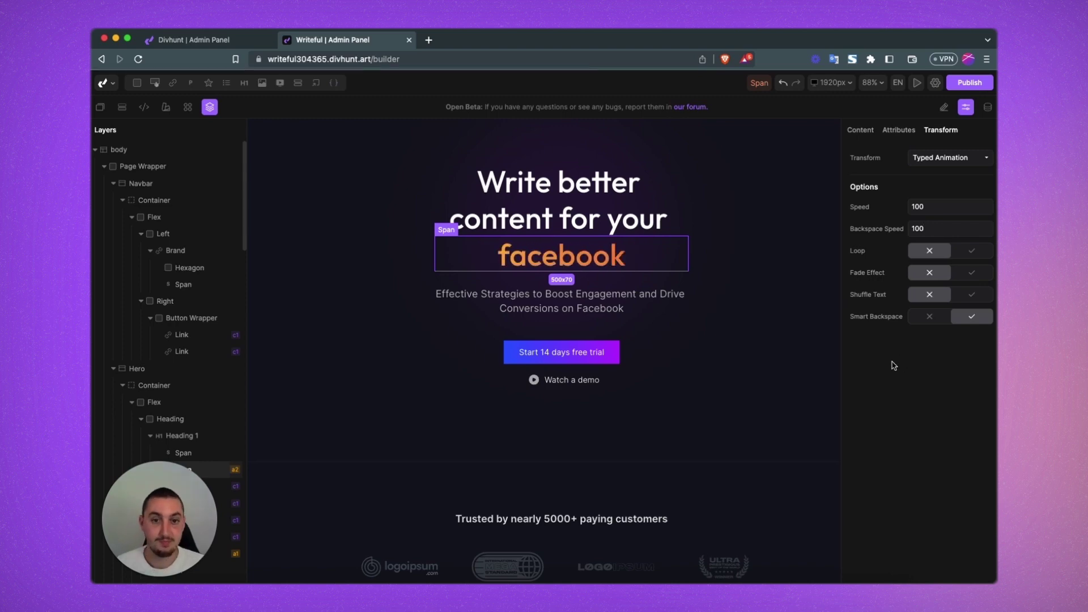
click(973, 255)
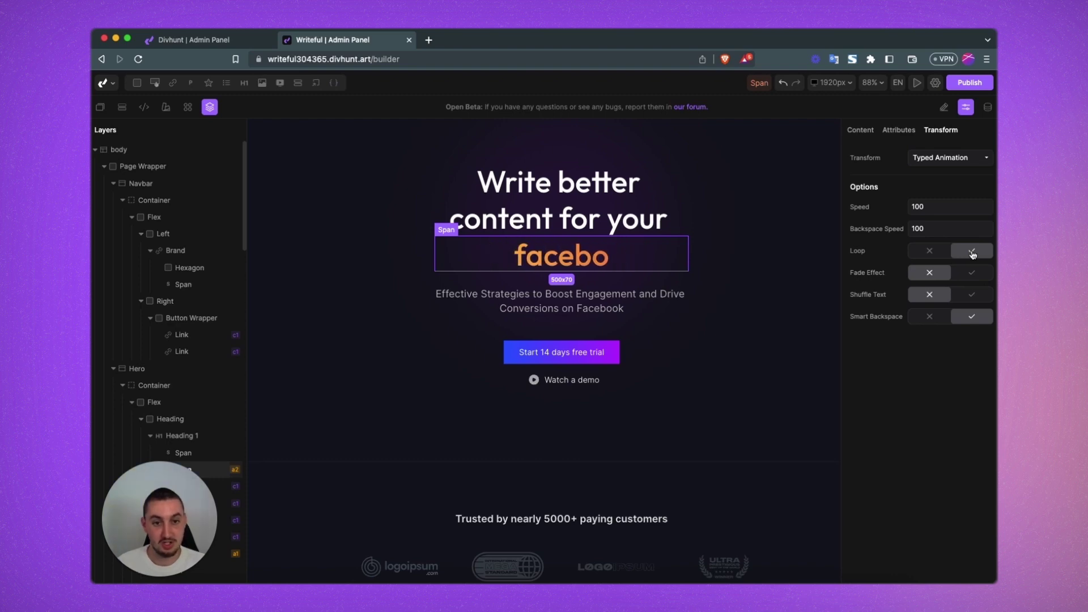
Step: Reset backspace speed to 50 and toggle Fade Effect on, then back off
double_click(925, 227)
text(50)
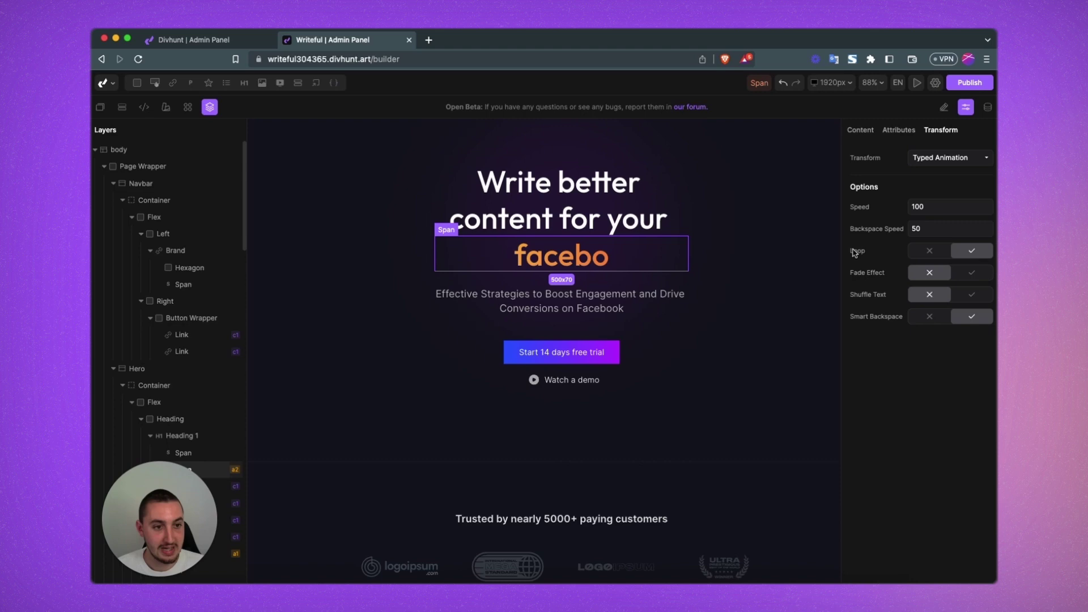
click(972, 273)
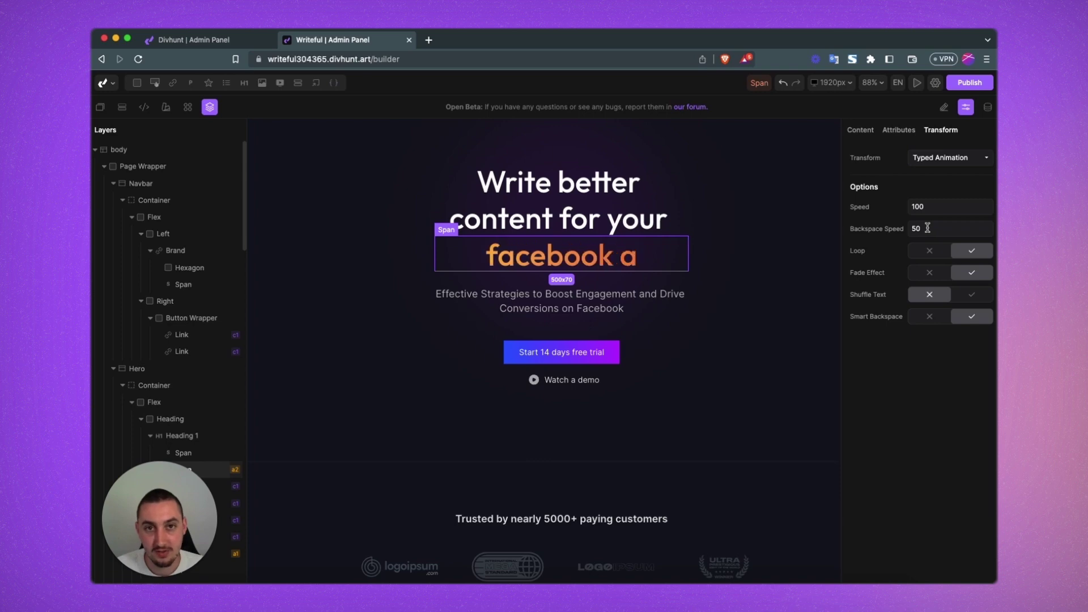
click(926, 276)
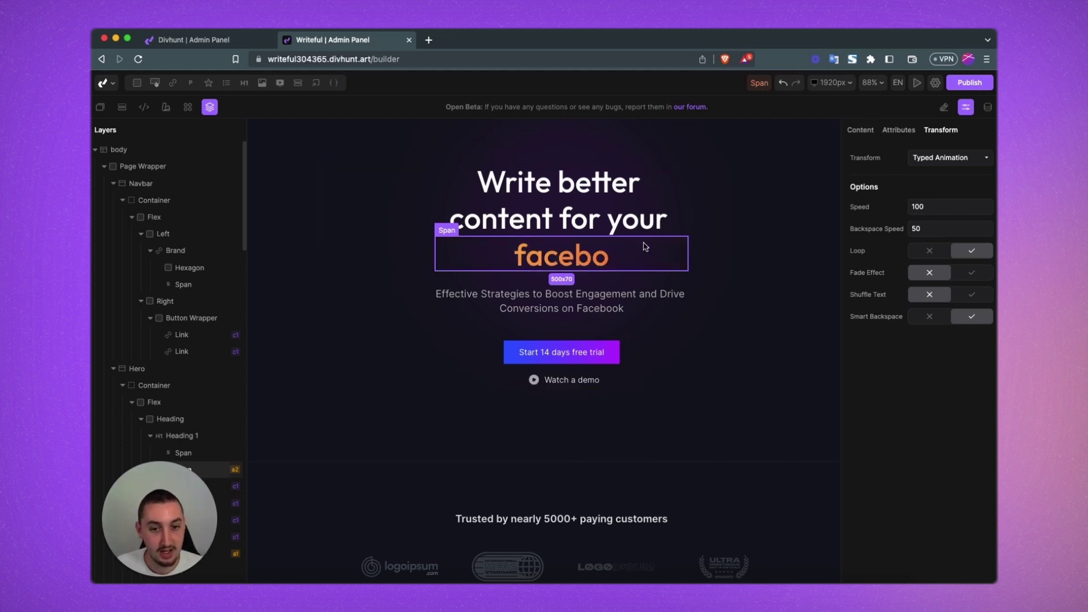
Step: Add 'google ads' and 'linkedin ads' as new lines after 'facebook ads' in the span's content
click(863, 132)
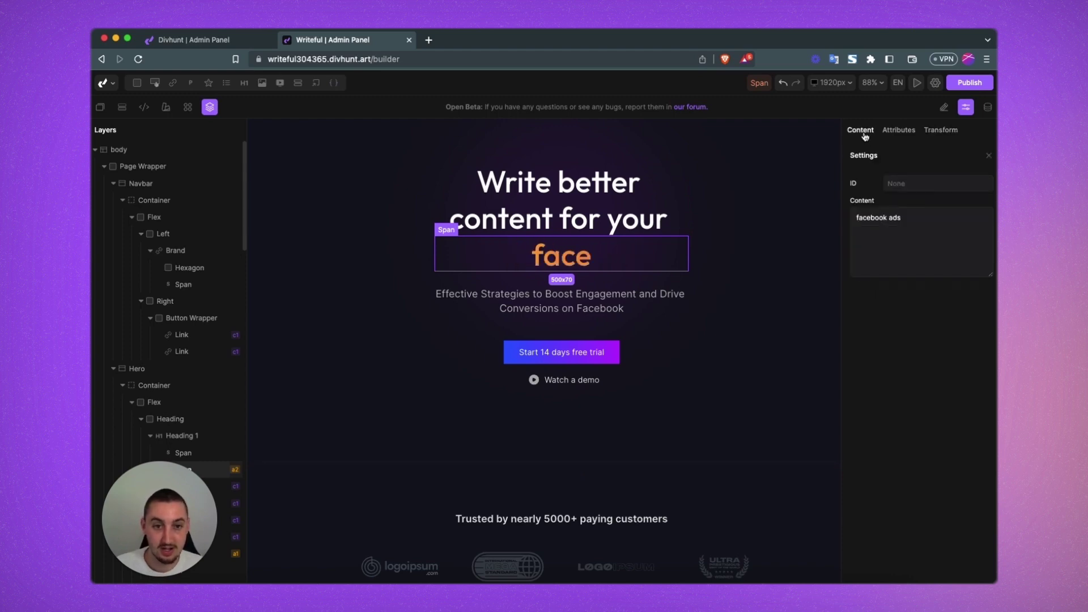
click(924, 222)
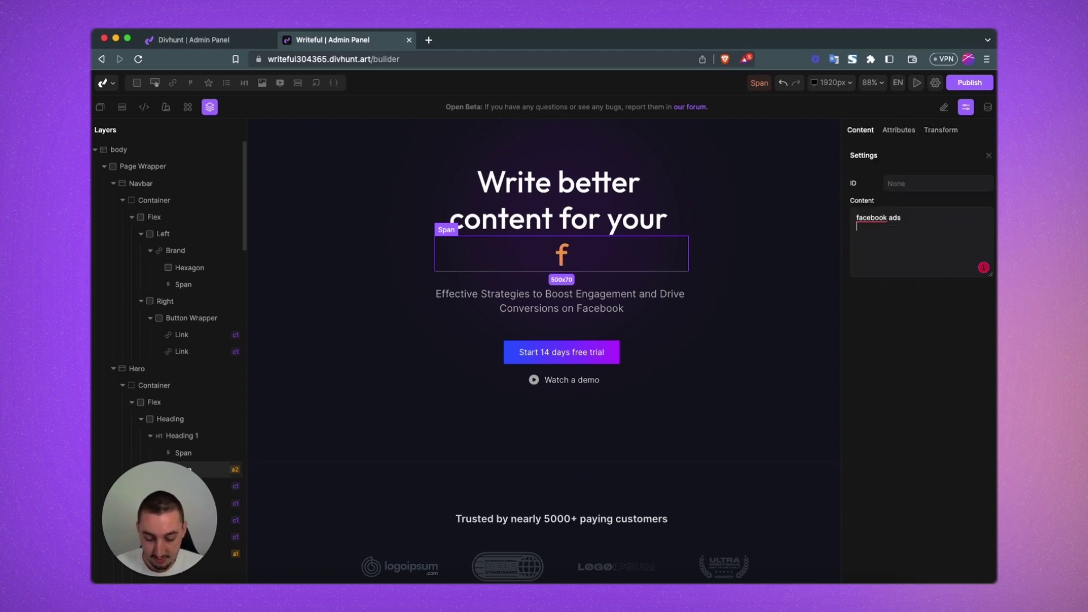
key(Return)
text(google )
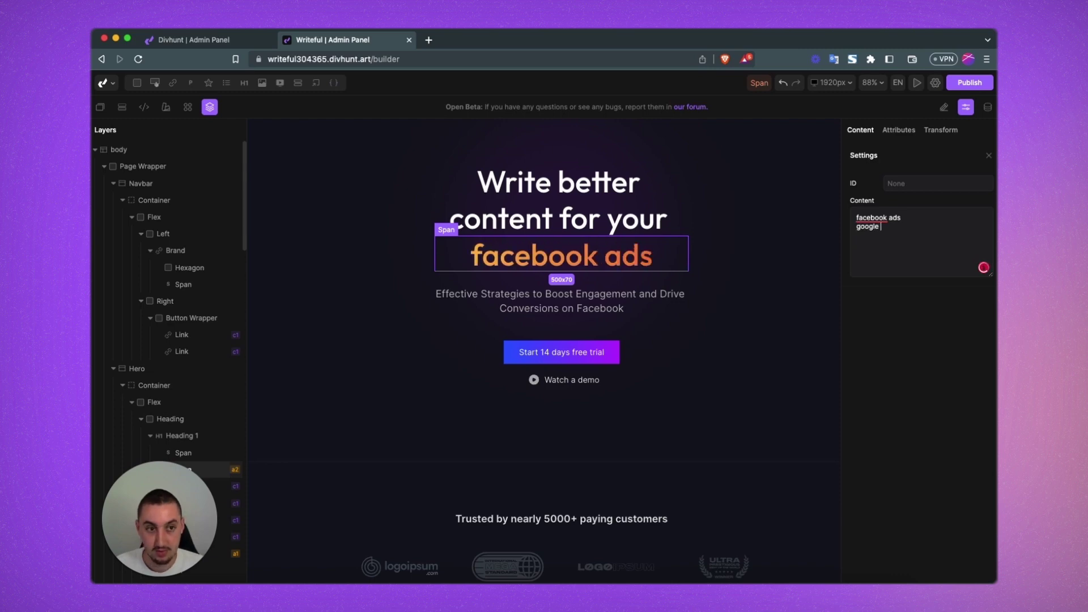
text(ads)
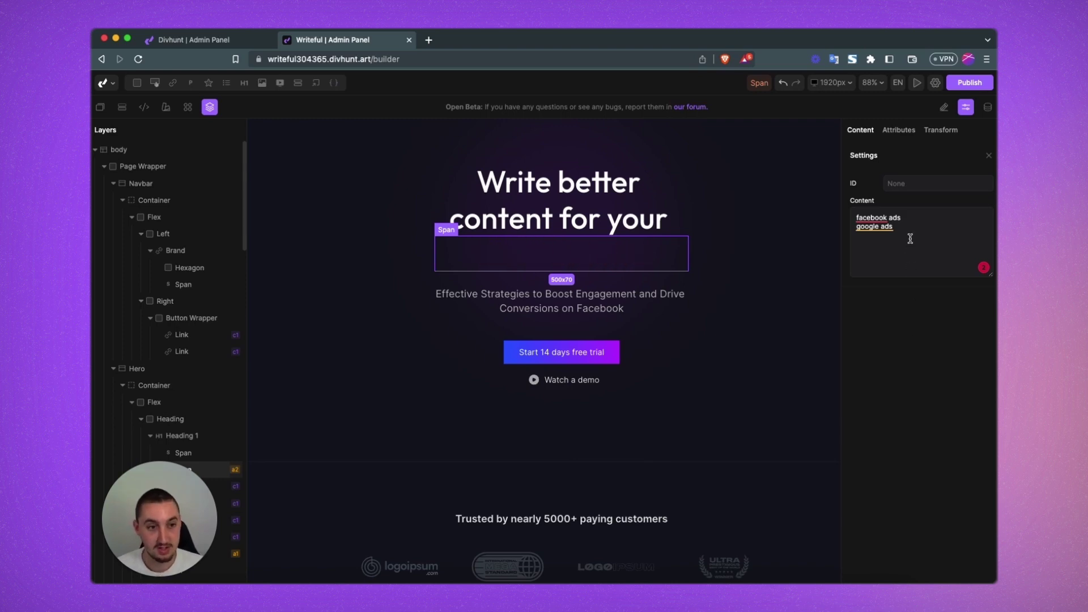
key(Return)
text(linkedin ads)
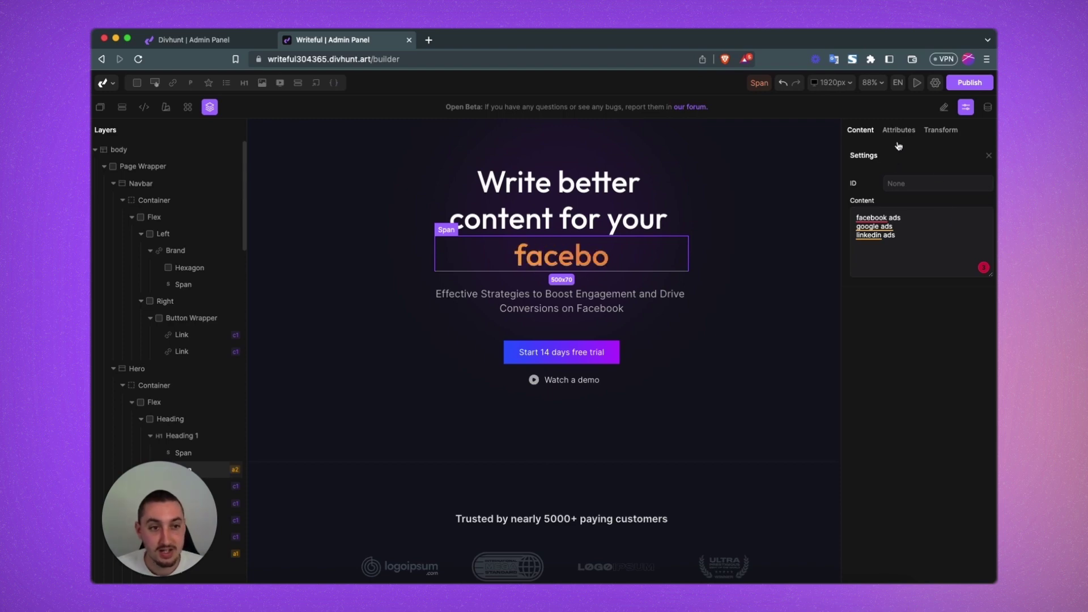
click(935, 131)
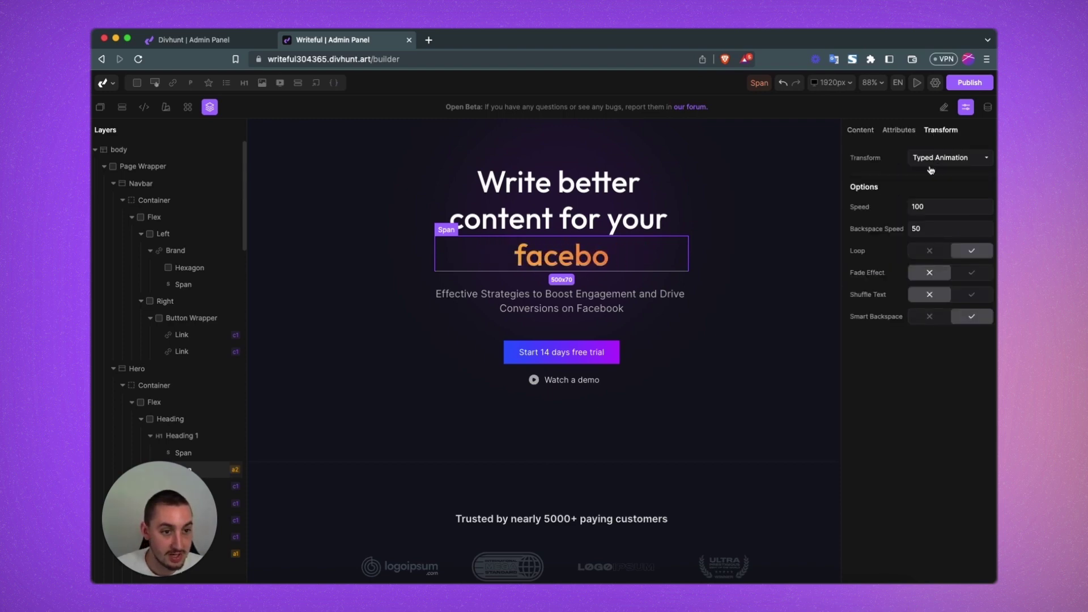
click(971, 295)
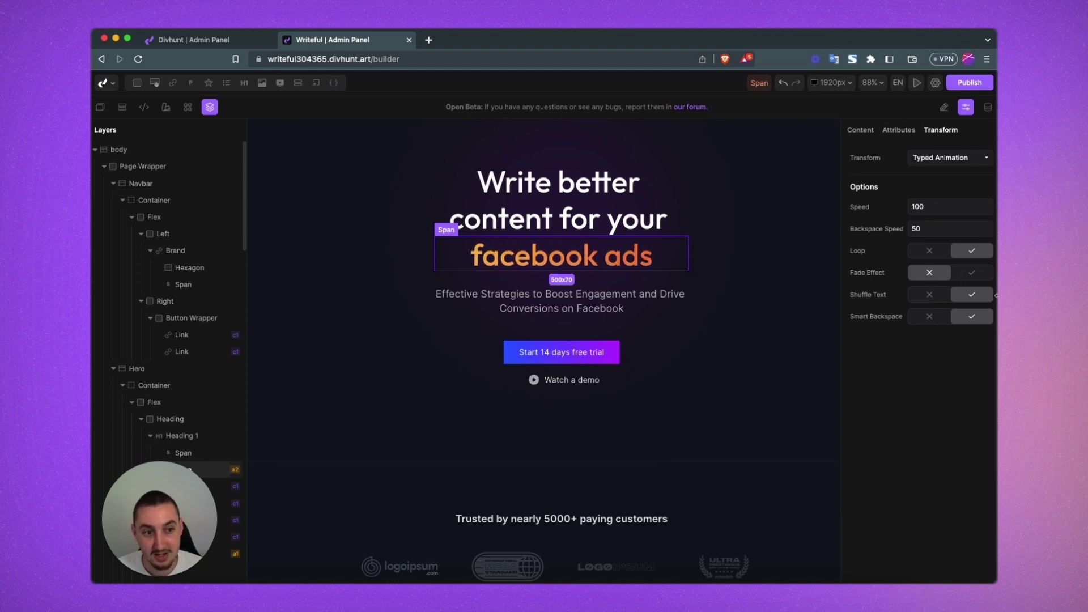
click(930, 296)
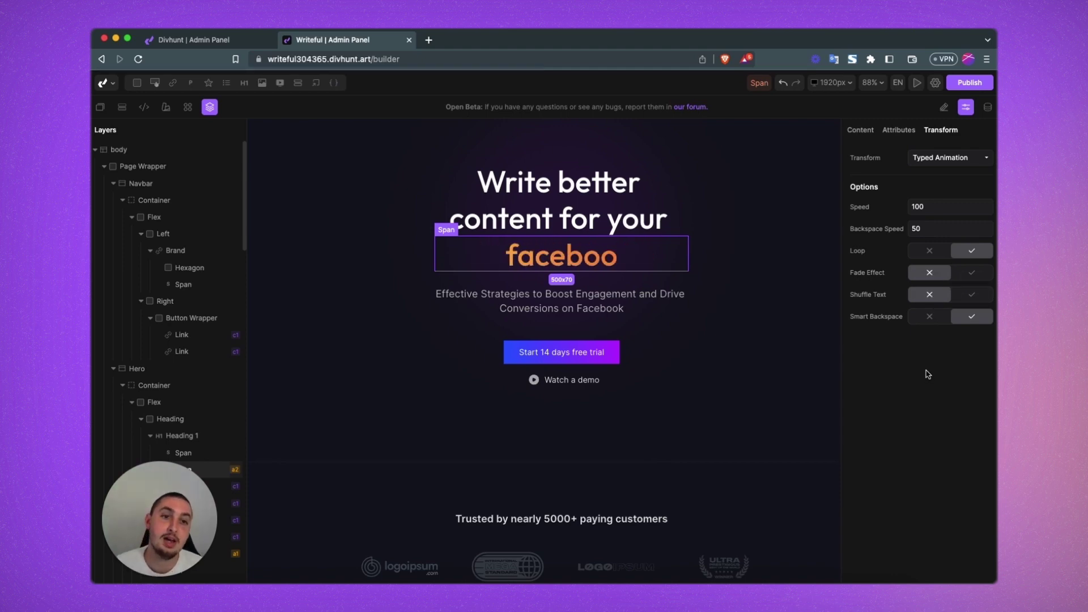
click(732, 329)
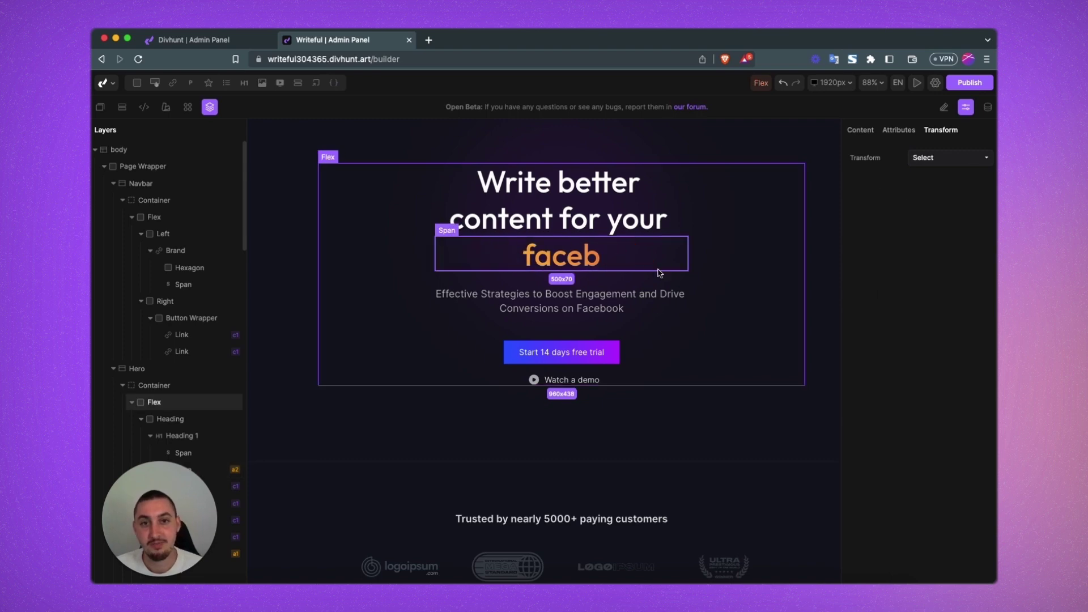